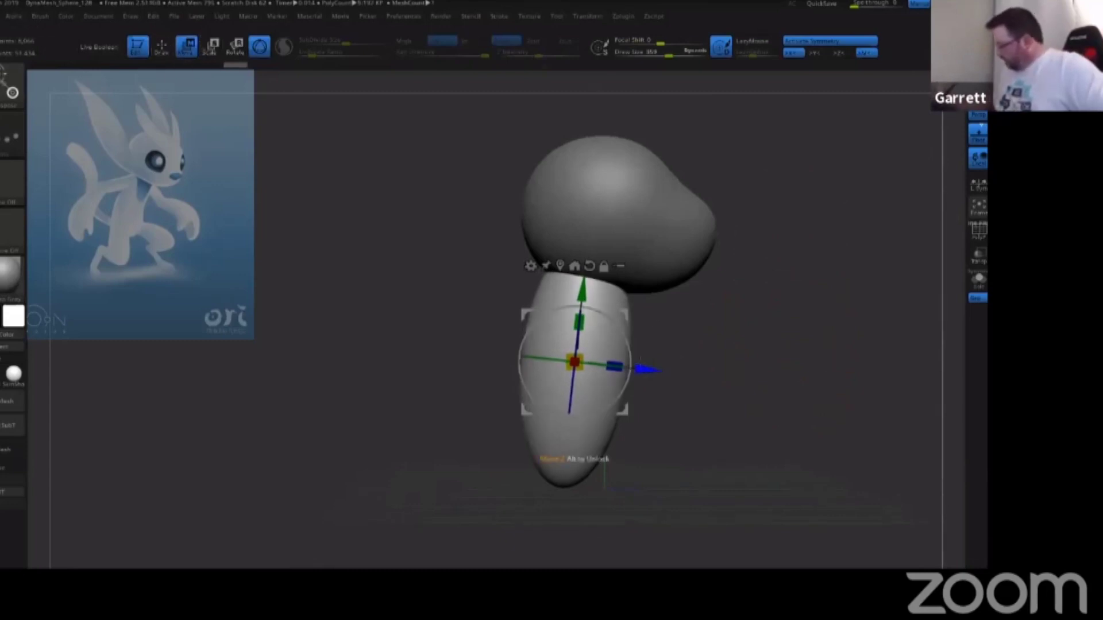
Bend the torso into a gentle backward-arching curve beneath the head with an enlarged Move brush.
key("q")
key("s")
left_click_drag(575, 454, 541, 480)
right_click_drag(595, 382, 519, 331)
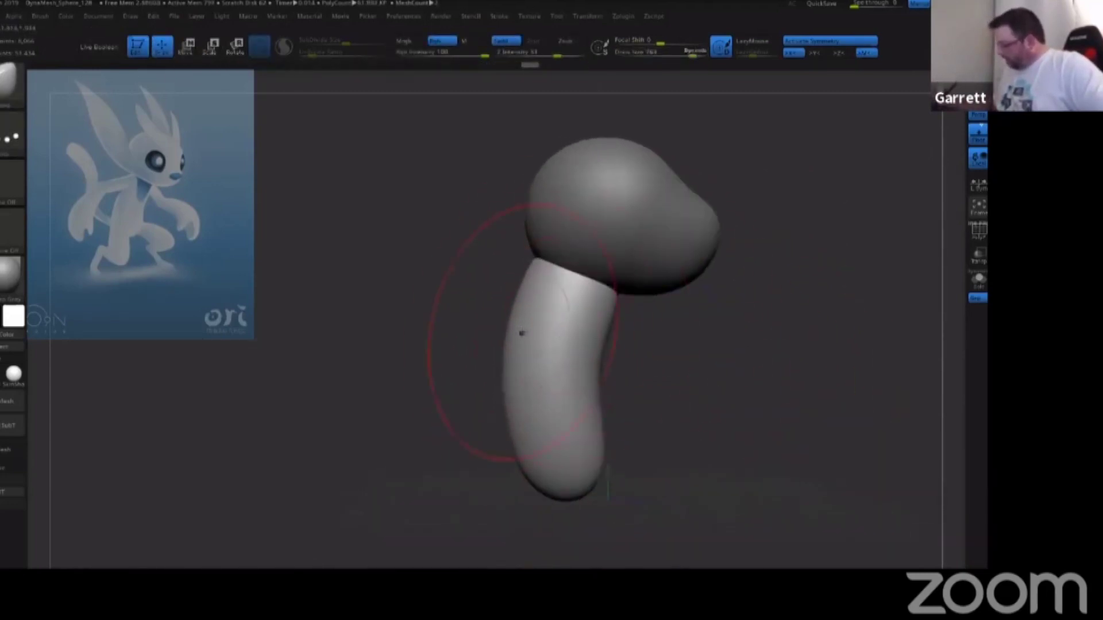
left_click_drag(663, 305, 663, 420, "shift")
mouse_move(638, 498)
left_mouse_down()
mouse_move(682, 460)
mouse_move(766, 332)
mouse_move(822, 317)
mouse_move(787, 403)
mouse_move(748, 448)
left_mouse_up()
Move, rotate and stretch the arm sphere into a slim upper arm angled outward and down from the shoulder.
key("w")
left_click_drag(615, 185, 751, 312)
left_click_drag(666, 360, 617, 360)
left_click_drag(704, 359, 678, 368)
left_click_drag(832, 460, 718, 459, "shift")
left_click_drag(630, 342, 675, 342)
left_click_drag(747, 460, 747, 433, "shift")
left_click_drag(702, 317, 672, 367)
left_click_drag(598, 257, 602, 265)
left_click_drag(602, 334, 609, 343)
left_click_drag(585, 310, 570, 292)
left_click_drag(775, 459, 747, 430, "alt")
Duplicate the upper arm and place the copy at its lower end as the forearm.
key("ctrl+shift+d")
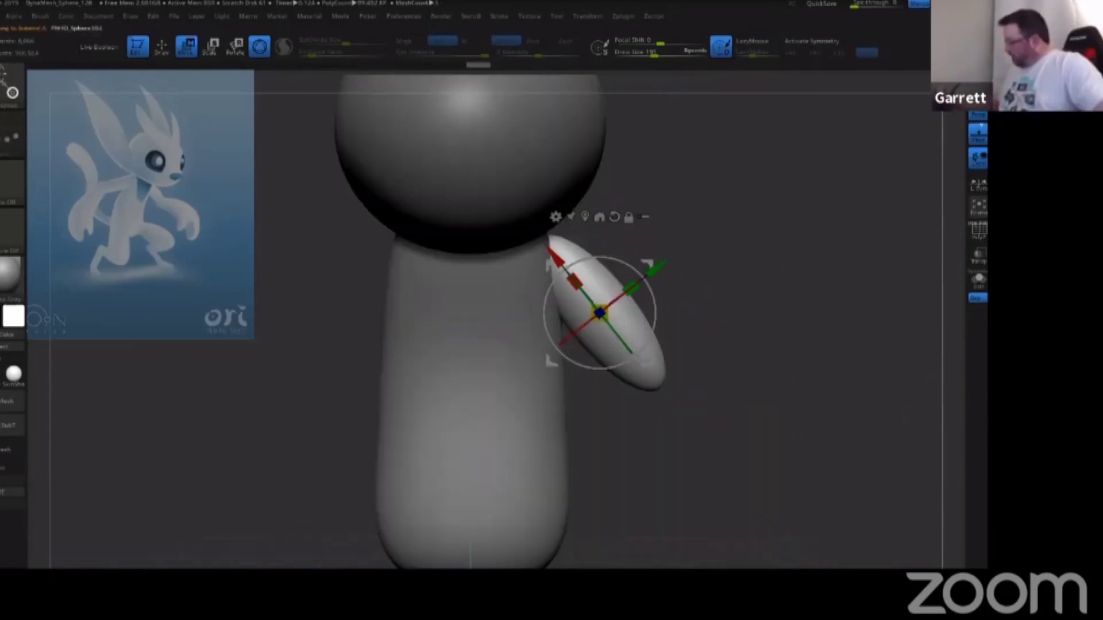
left_click_drag(844, 377, 769, 382)
left_click_drag(712, 468, 638, 451)
mouse_move(819, 394)
left_mouse_down()
mouse_move(776, 396)
mouse_move(821, 396)
left_mouse_up()
left_click_drag(715, 379, 706, 386)
mouse_move(778, 313)
left_mouse_down()
mouse_move(833, 304)
mouse_move(791, 298)
left_mouse_up()
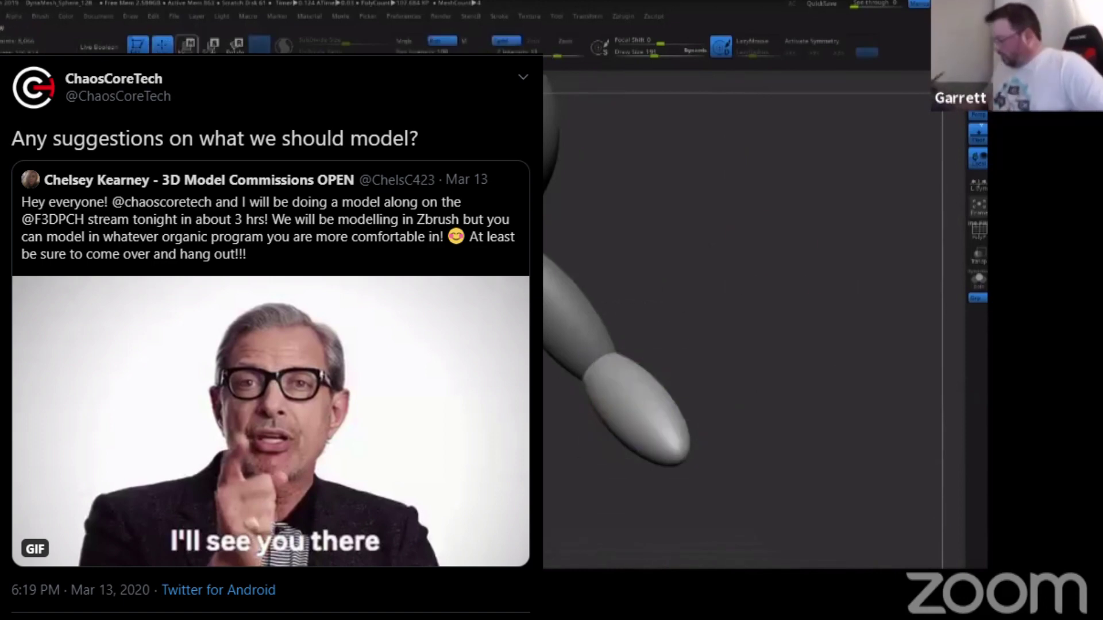
Widen the forearm's lower end into a rounded mitten-like hand with the Move brush.
key("s")
mouse_move(804, 432)
left_mouse_down()
mouse_move(759, 436)
mouse_move(720, 459)
left_mouse_up()
left_click_drag(804, 442, 833, 437)
mouse_move(819, 373)
left_mouse_down()
mouse_move(830, 451)
mouse_move(804, 397)
mouse_move(832, 428)
mouse_move(855, 364)
left_mouse_up()
right_click_drag(856, 359, 851, 433, "ctrl")
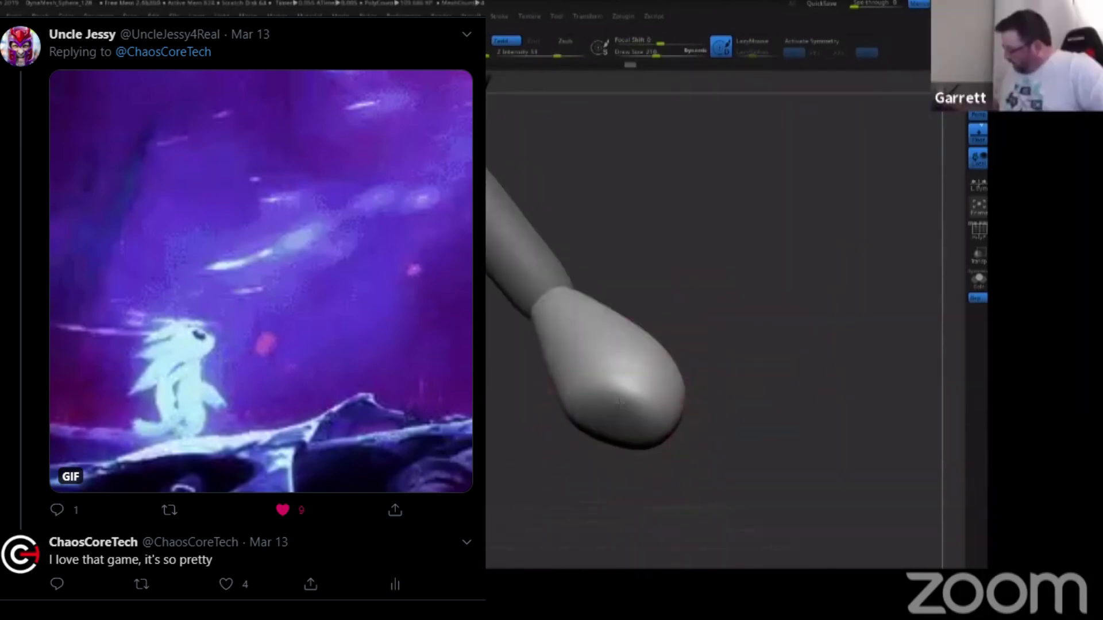
Pull a pointed thumb out of the hand and form a hollow between thumb and palm.
left_click_drag(621, 403, 612, 425)
mouse_move(747, 425)
left_mouse_down()
mouse_move(741, 368)
mouse_move(714, 419)
mouse_move(741, 398)
mouse_move(602, 409)
left_mouse_up()
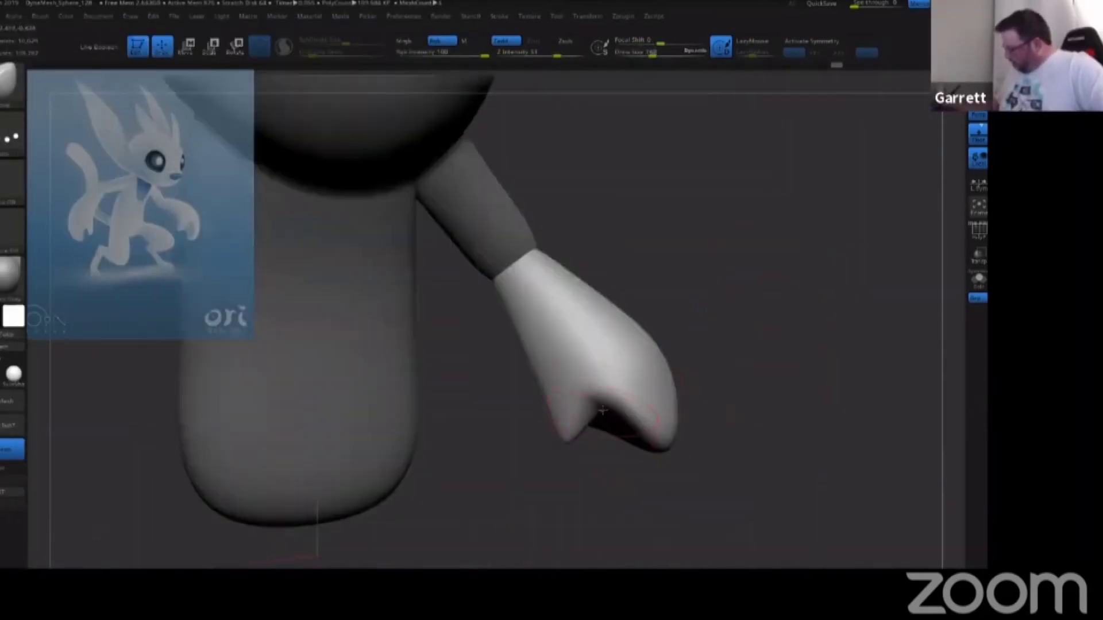
mouse_move(747, 367)
left_mouse_down()
mouse_move(756, 247)
mouse_move(747, 367)
mouse_move(775, 316)
mouse_move(756, 450)
left_mouse_up()
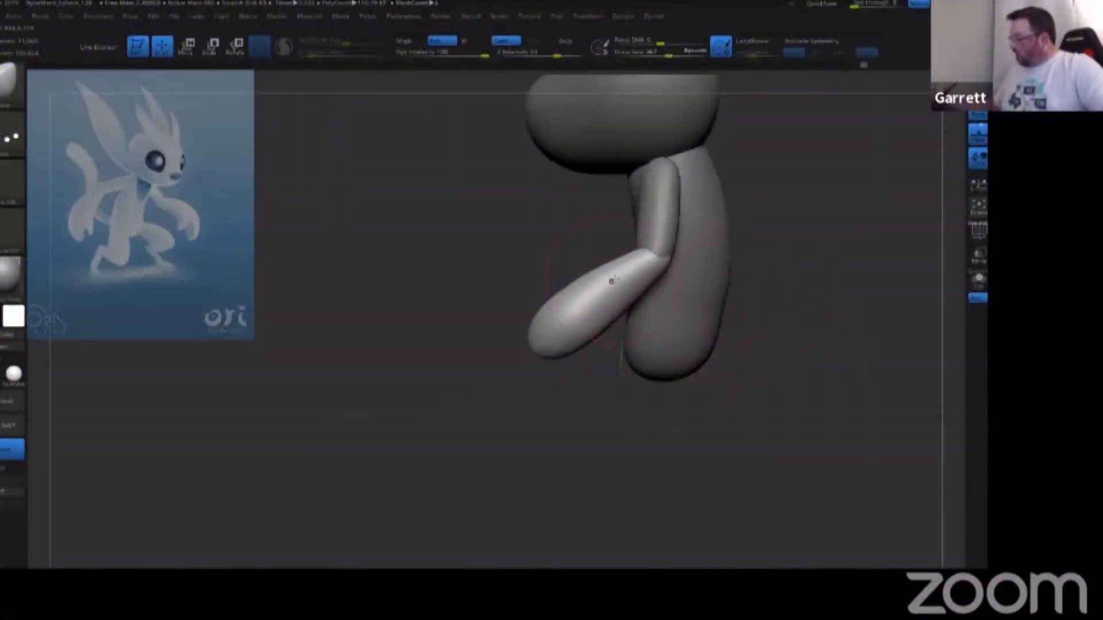
left_click_drag(795, 279, 836, 273)
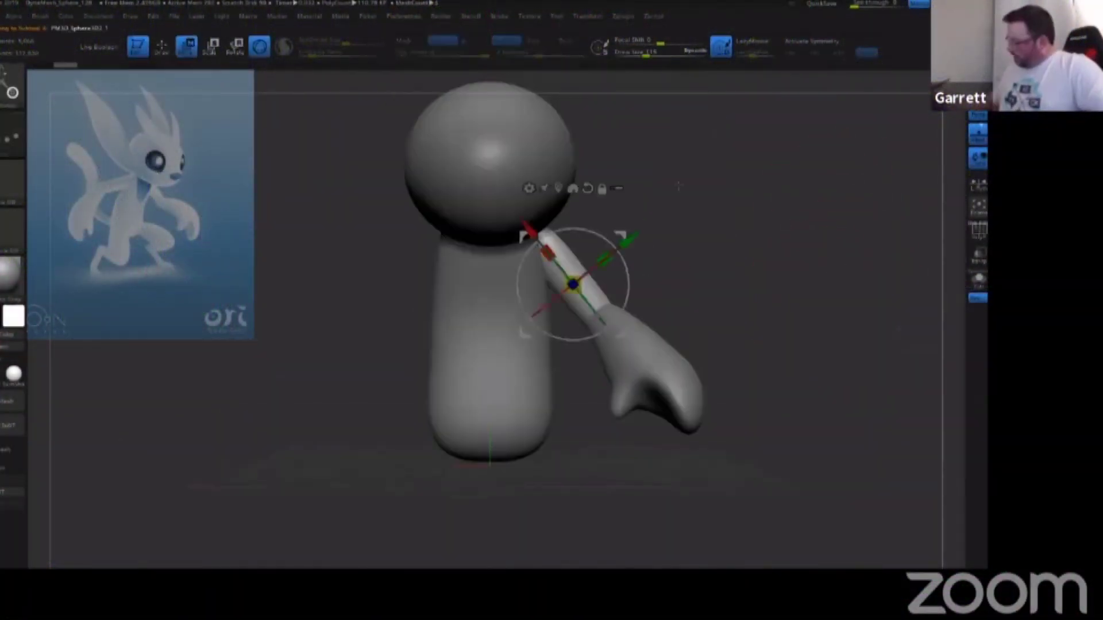
Copy the upper arm and position the copies below the torso as the thigh and lower leg.
mouse_move(714, 460)
left_mouse_down()
mouse_move(634, 413)
mouse_move(733, 359)
mouse_move(661, 367)
mouse_move(734, 370)
left_mouse_up()
key("q")
left_click_drag(531, 308, 598, 381, "ctrl")
left_click_drag(686, 394, 687, 474)
left_click_drag(702, 376, 617, 462)
Widen the thigh into a full teardrop shape and angle it forward from the hip.
left_click(595, 367, "alt")
key("q")
mouse_move(804, 384)
left_mouse_down()
mouse_move(731, 388)
mouse_move(741, 321)
mouse_move(820, 404)
left_mouse_up()
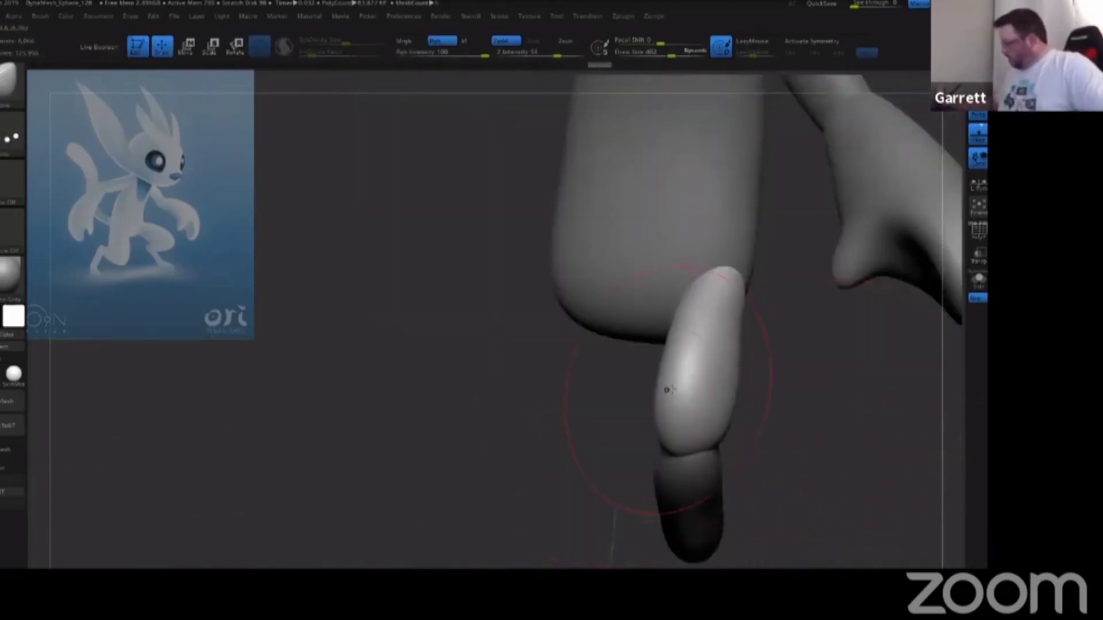
left_click_drag(666, 394, 626, 361)
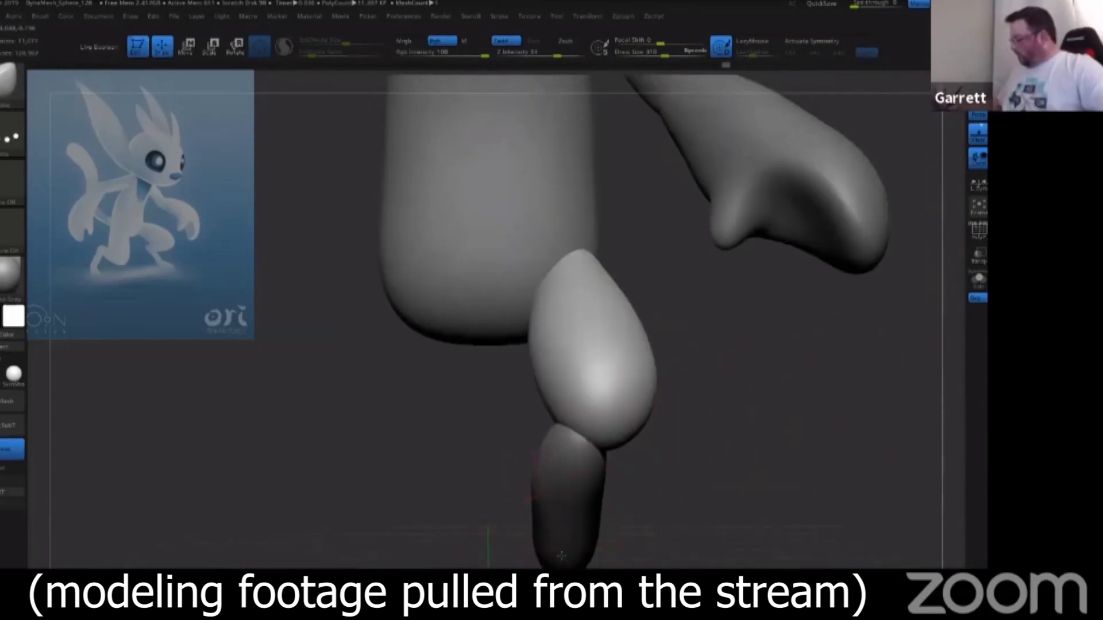
key("w")
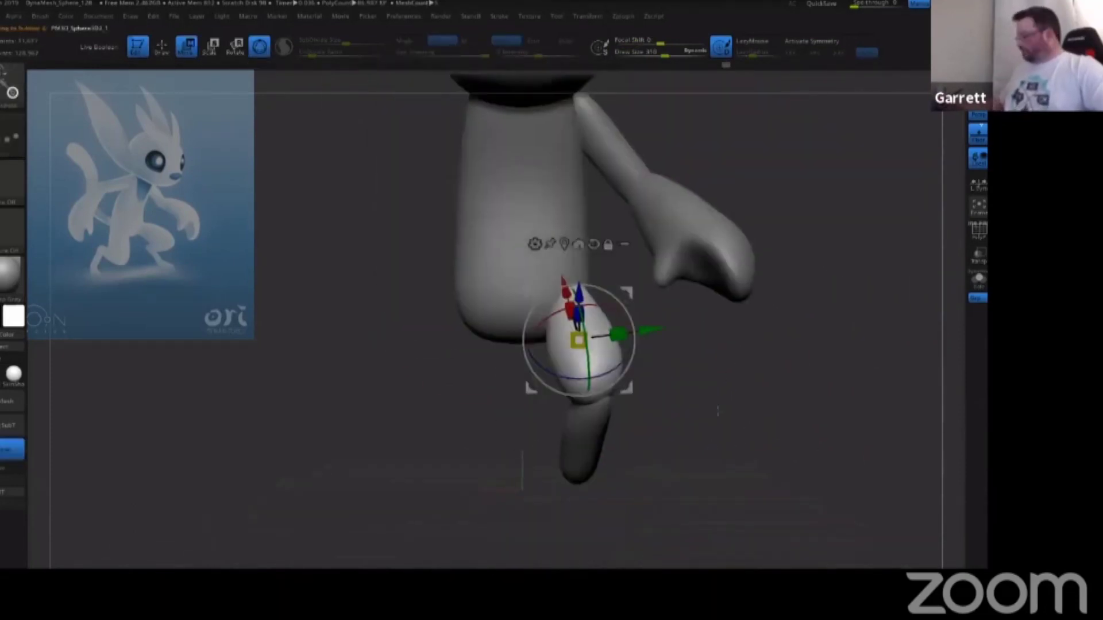
left_click_drag(717, 411, 827, 411)
left_click_drag(634, 350, 631, 363)
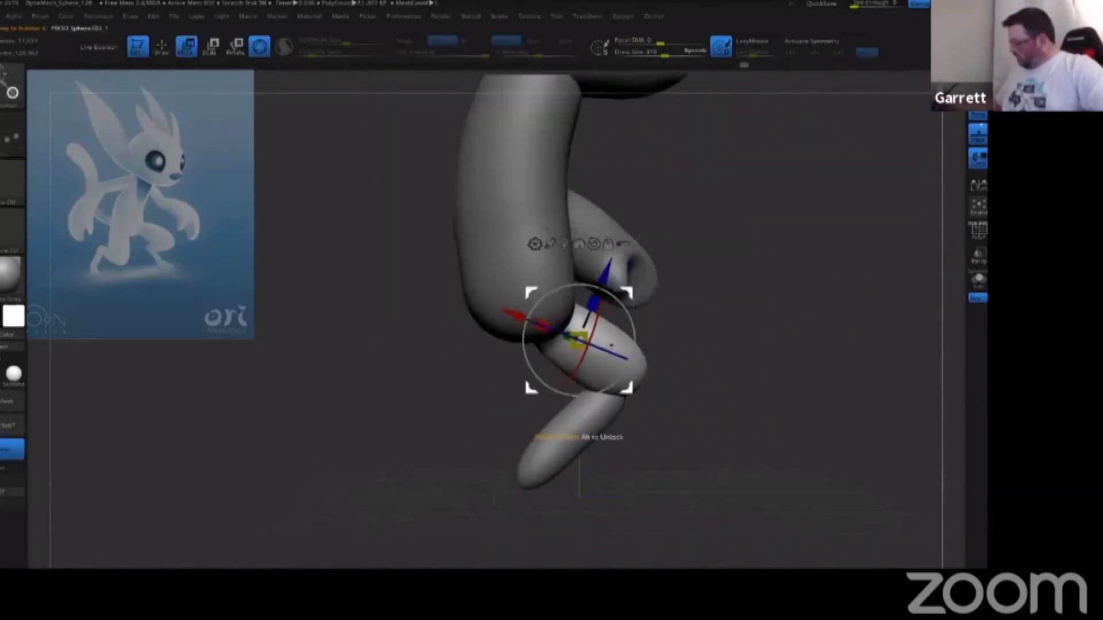
Shape the lowest leg segment into a narrow shank with a wider foot at its base.
left_click(163, 48)
left_click_drag(527, 377, 567, 426)
left_click_drag(368, 410, 534, 406)
left_click_drag(597, 402, 574, 413)
left_click_drag(718, 483, 861, 476)
left_click_drag(415, 404, 407, 415)
left_click_drag(574, 391, 425, 381)
left_click_drag(402, 379, 411, 379)
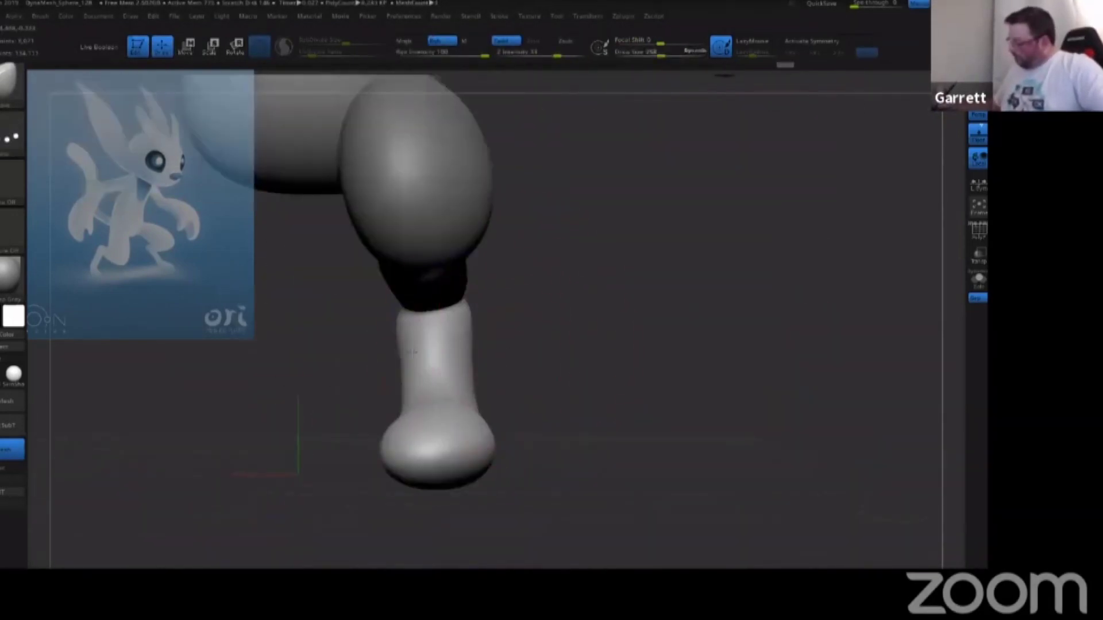
Slim the ankle and draw the foot forward into a long rounded toe.
left_click_drag(474, 362, 463, 363)
left_click_drag(517, 368, 643, 368)
left_click_drag(477, 352, 468, 357)
mouse_move(483, 453)
left_mouse_down()
mouse_move(475, 356)
mouse_move(586, 315)
mouse_move(478, 363)
left_mouse_up()
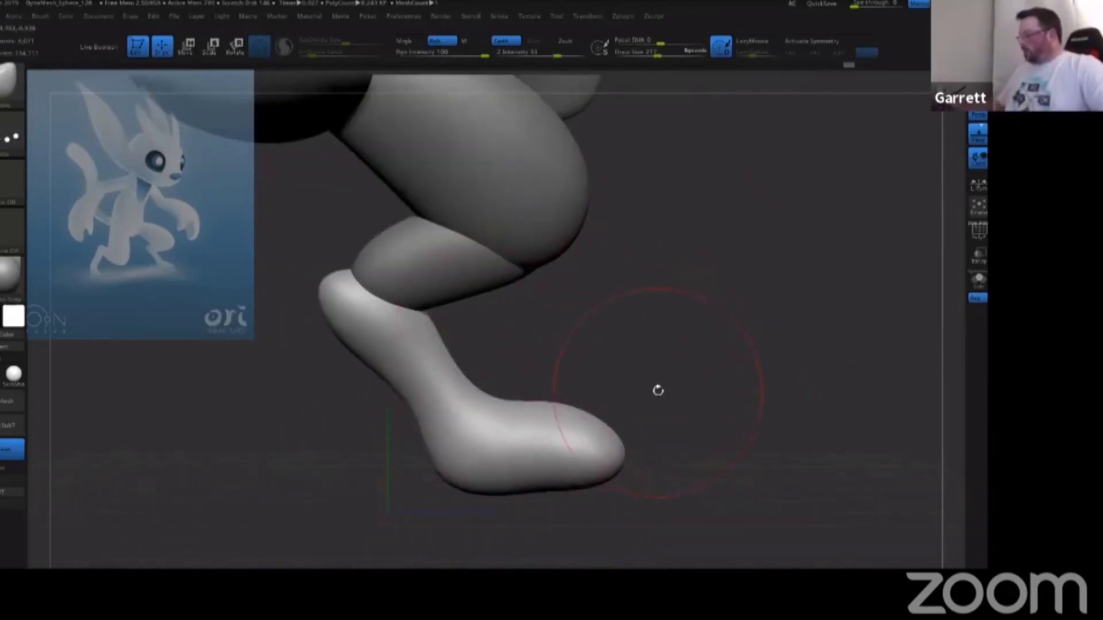
mouse_move(687, 445)
left_mouse_down()
mouse_move(942, 308)
mouse_move(340, 256)
mouse_move(494, 275)
left_mouse_up()
left_click_drag(309, 272, 709, 348)
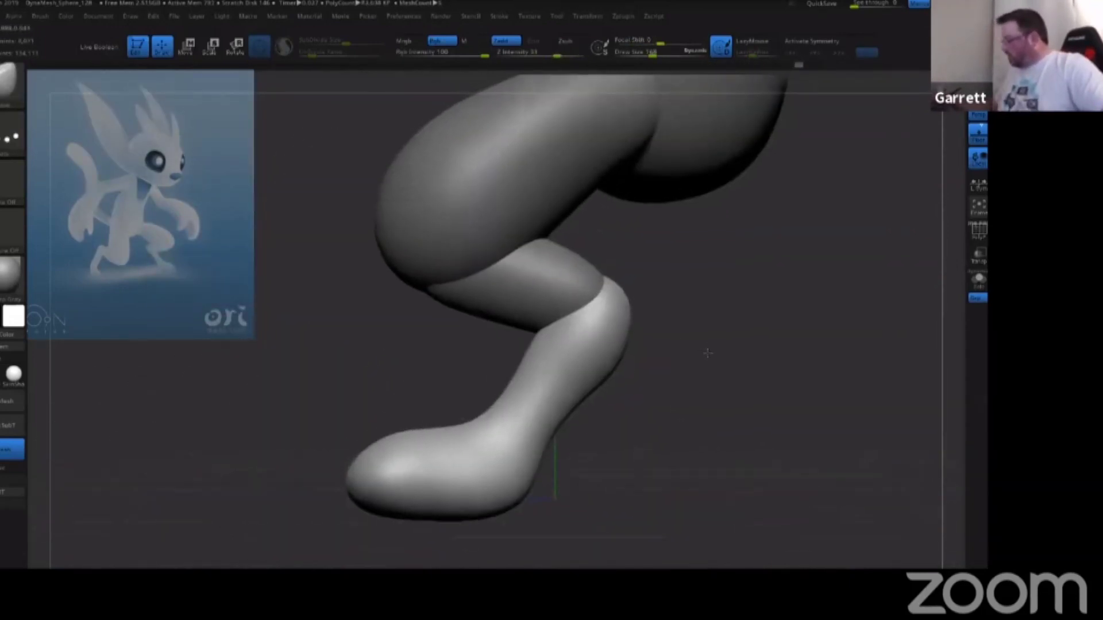
Select the thigh and adjust its placement relative to the torso and lower leg.
key("f")
left_click(534, 170, "alt")
key("w")
left_click_drag(661, 115, 652, 207, "alt")
left_click_drag(511, 271, 500, 278)
mouse_move(652, 206)
left_mouse_down()
mouse_move(674, 226)
mouse_move(707, 221)
mouse_move(654, 224)
left_mouse_up()
key("q")
left_click_drag(655, 224, 655, 298, "alt")
mouse_move(694, 360)
left_mouse_down()
mouse_move(571, 423)
mouse_move(660, 322)
left_mouse_up()
left_click(187, 52)
left_click_drag(628, 247, 632, 267)
Append a new sphere subtool to the figure for the ear and make it active.
key("q")
left_click(578, 279, "alt")
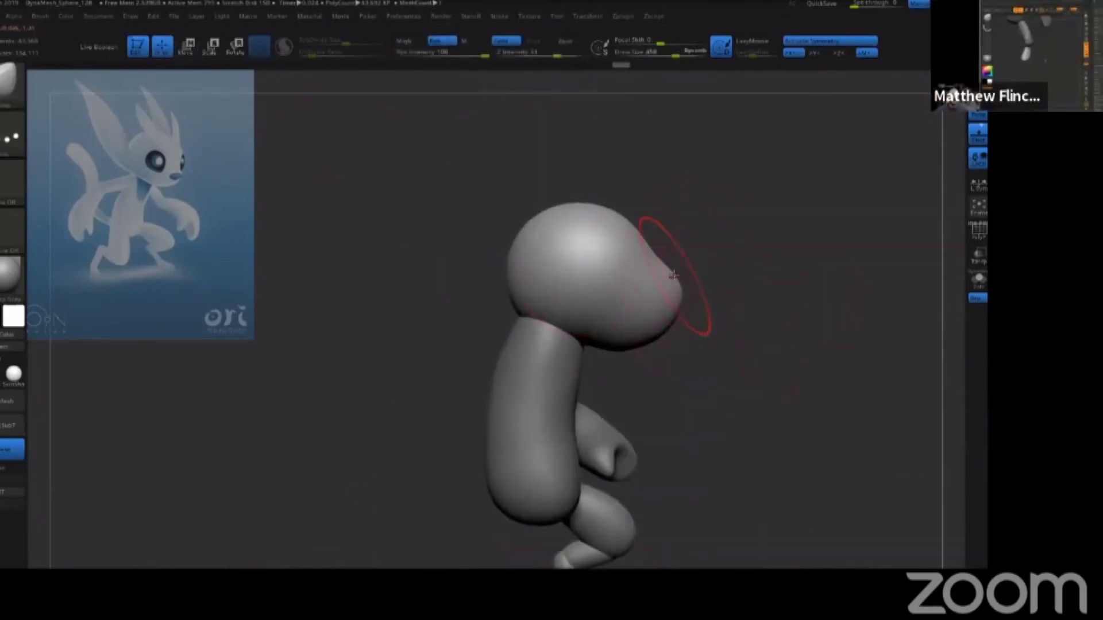
left_click_drag(801, 299, 741, 299)
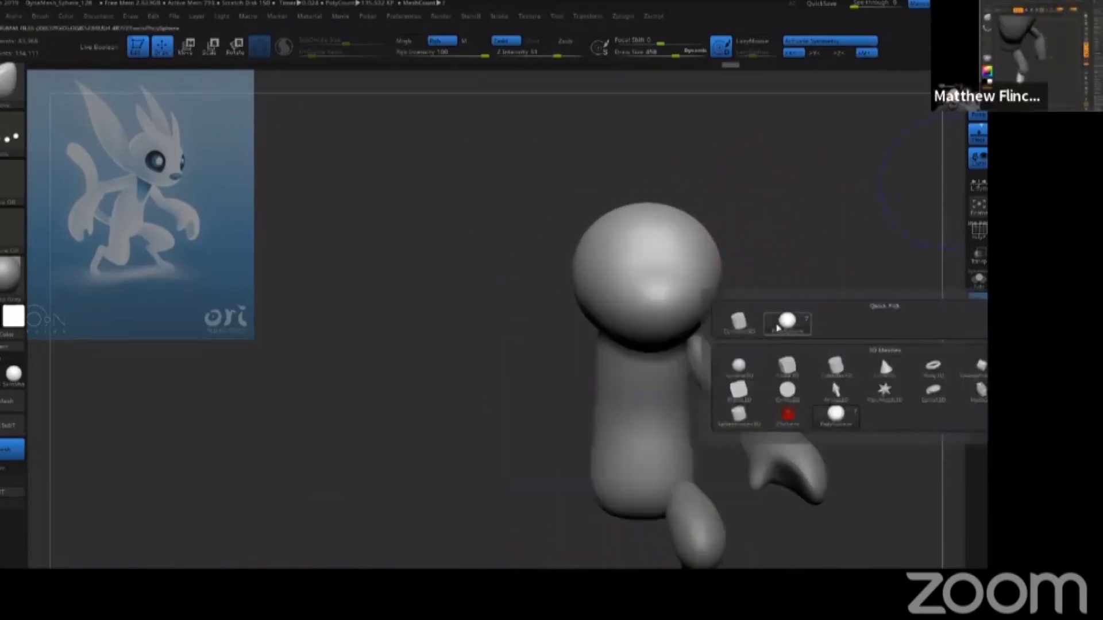
left_click(787, 323)
left_click(646, 270, "alt")
left_click_drag(804, 344, 709, 324, "alt")
Stretch the new sphere into a long ear and tilt it up and back from the head.
left_click(188, 47)
left_click_drag(598, 277, 660, 245)
left_click_drag(612, 293, 592, 339)
left_click_drag(746, 298, 827, 298)
left_click_drag(613, 252, 652, 254)
left_click_drag(661, 245, 712, 209)
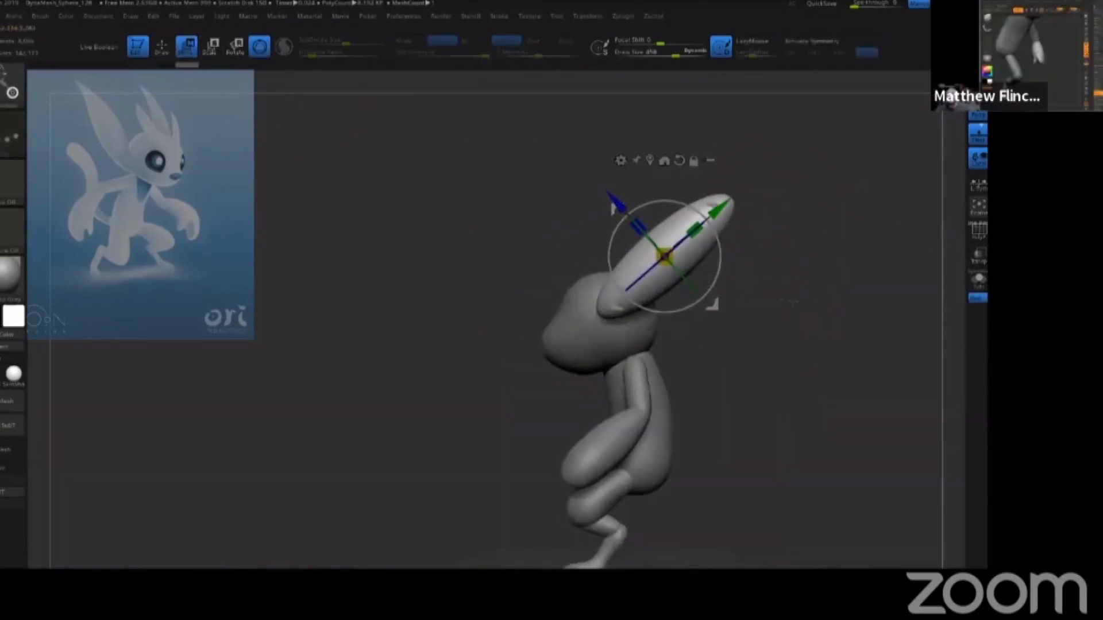
Seat the ear's base on the side of the head and refine its rotation and placement.
left_click_drag(811, 235, 730, 235)
left_click_drag(624, 256, 640, 256)
left_click_drag(796, 260, 709, 241)
left_click_drag(714, 305, 712, 332)
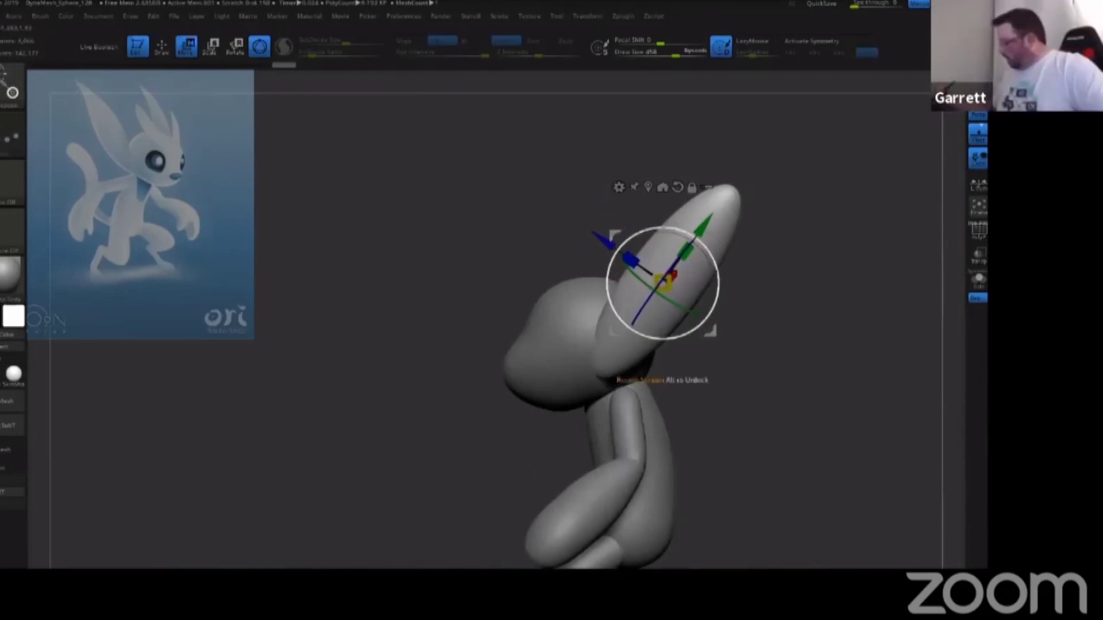
left_click_drag(711, 269, 713, 281)
left_click_drag(711, 332, 732, 339)
mouse_move(800, 244)
left_mouse_down()
mouse_move(870, 371)
mouse_move(790, 345)
left_mouse_up()
Taper the ear toward its tip and curve its outline with an enlarged Move brush.
key("q")
key("s")
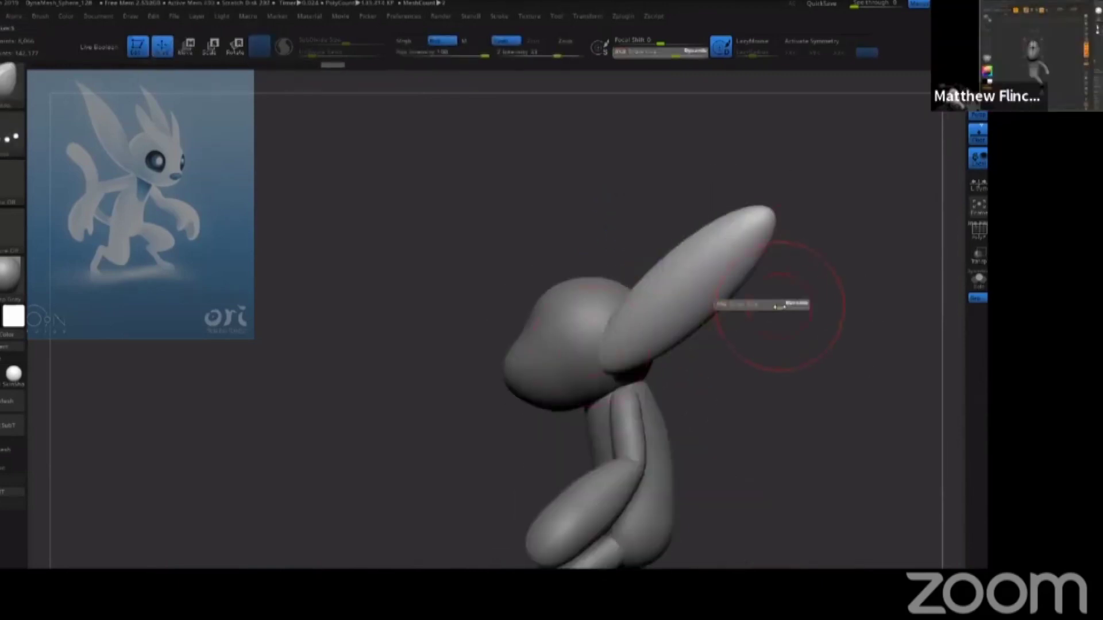
right_click_drag(754, 213, 692, 346, "ctrl")
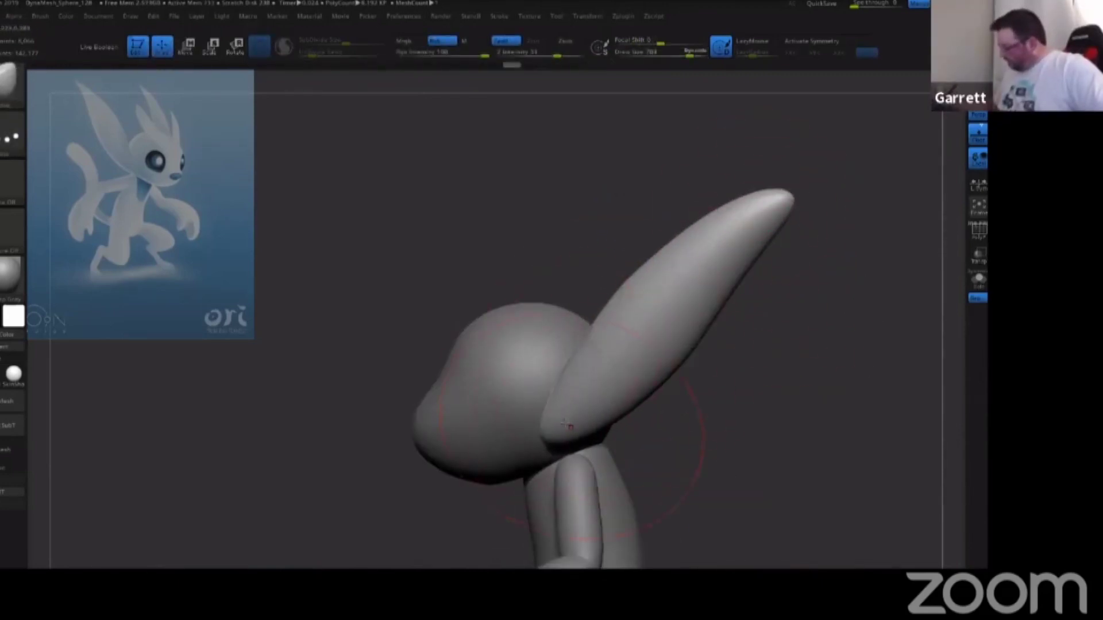
left_click_drag(646, 376, 637, 368)
left_click_drag(738, 272, 722, 258)
right_click_drag(608, 349, 638, 316)
right_click_drag(637, 316, 596, 344, "ctrl")
left_click_drag(686, 364, 608, 286)
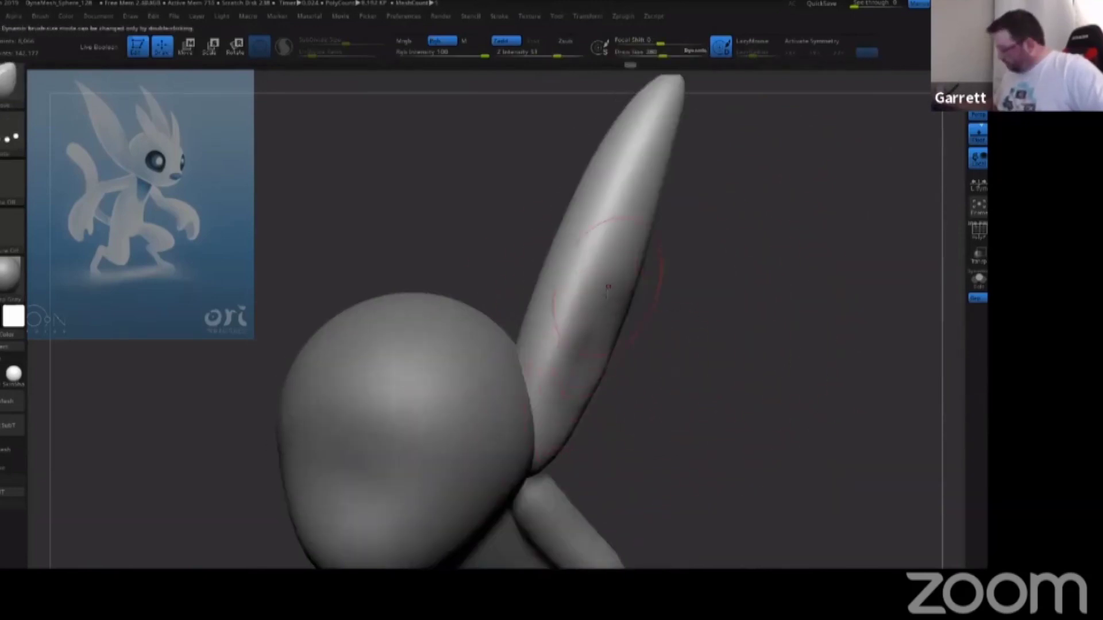
Select the eye sphere and move it onto the side of the face beside the ear.
mouse_move(697, 381)
left_mouse_down()
mouse_move(781, 320)
mouse_move(863, 196)
mouse_move(728, 384)
mouse_move(605, 402)
mouse_move(783, 300)
mouse_move(898, 302)
left_mouse_up()
left_click(691, 284, "alt")
key("w")
left_click_drag(686, 304, 637, 339)
left_click_drag(613, 304, 675, 305)
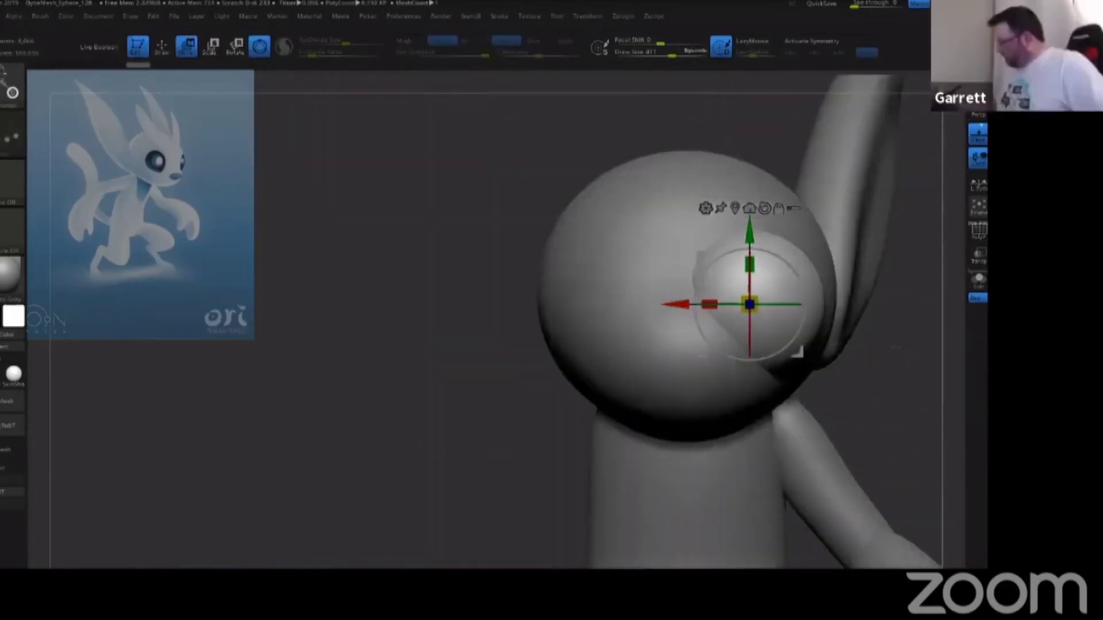
Embed the eye sphere into the face, adjusting its depth and height.
left_click_drag(896, 391, 746, 390)
left_click_drag(744, 305, 694, 305)
left_click_drag(766, 231, 766, 220)
left_click_drag(608, 373, 759, 373)
left_click_drag(951, 362, 793, 362, "alt")
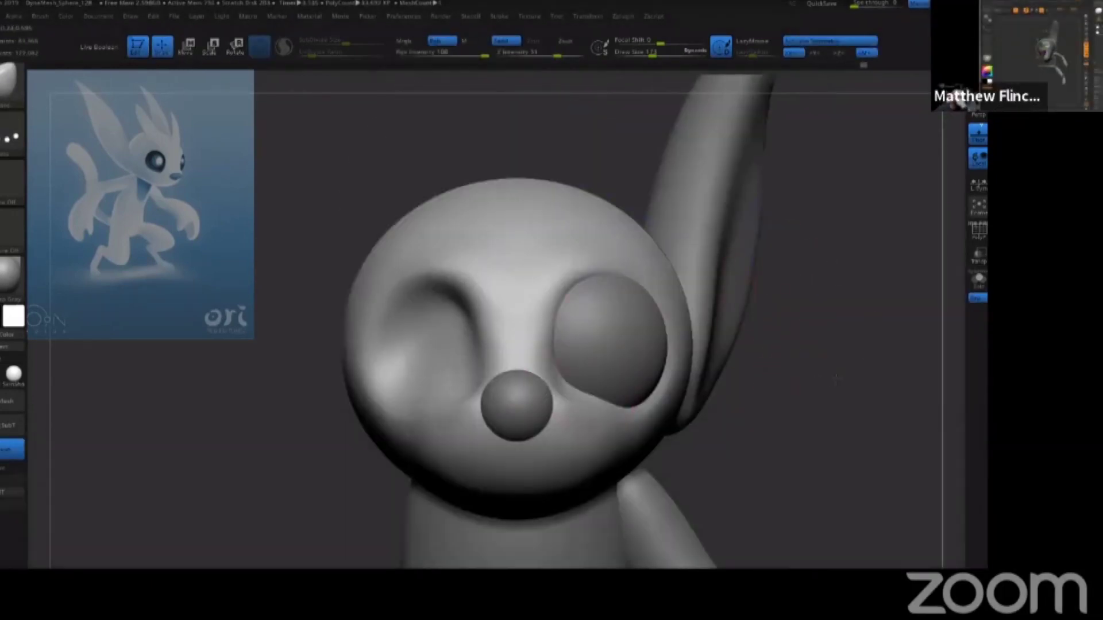
Reshape the nose sphere into a wide, rounded triangle tapering to a point below.
left_click_drag(818, 342, 918, 344)
left_click_drag(487, 421, 504, 440)
mouse_move(907, 351)
left_mouse_down()
mouse_move(810, 345)
mouse_move(856, 422)
left_mouse_up()
mouse_move(664, 450)
left_mouse_down()
mouse_move(881, 373)
mouse_move(835, 423)
mouse_move(859, 345)
left_mouse_up()
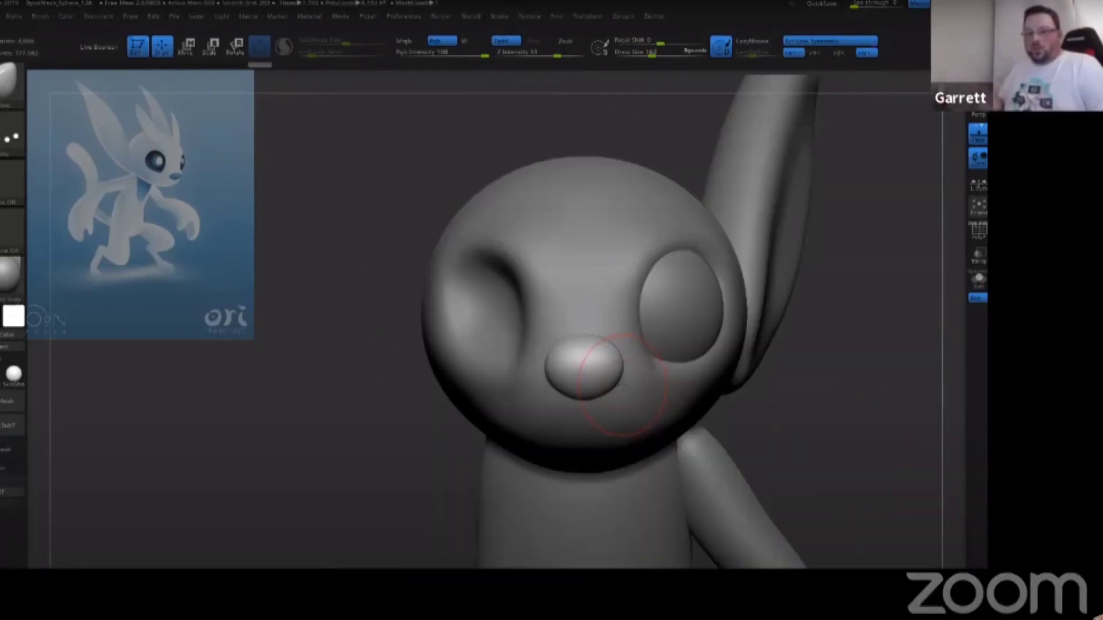
mouse_move(623, 385)
left_mouse_down()
mouse_move(813, 406)
mouse_move(758, 340)
mouse_move(628, 295)
mouse_move(686, 342)
left_mouse_up()
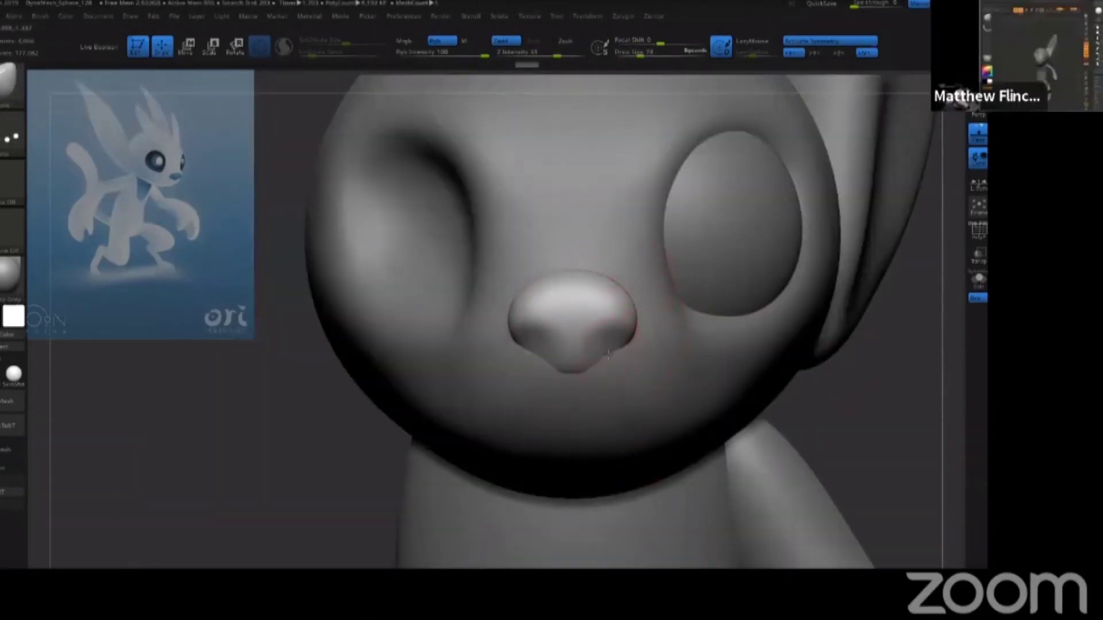
right_click_drag(627, 336, 831, 359)
key("q")
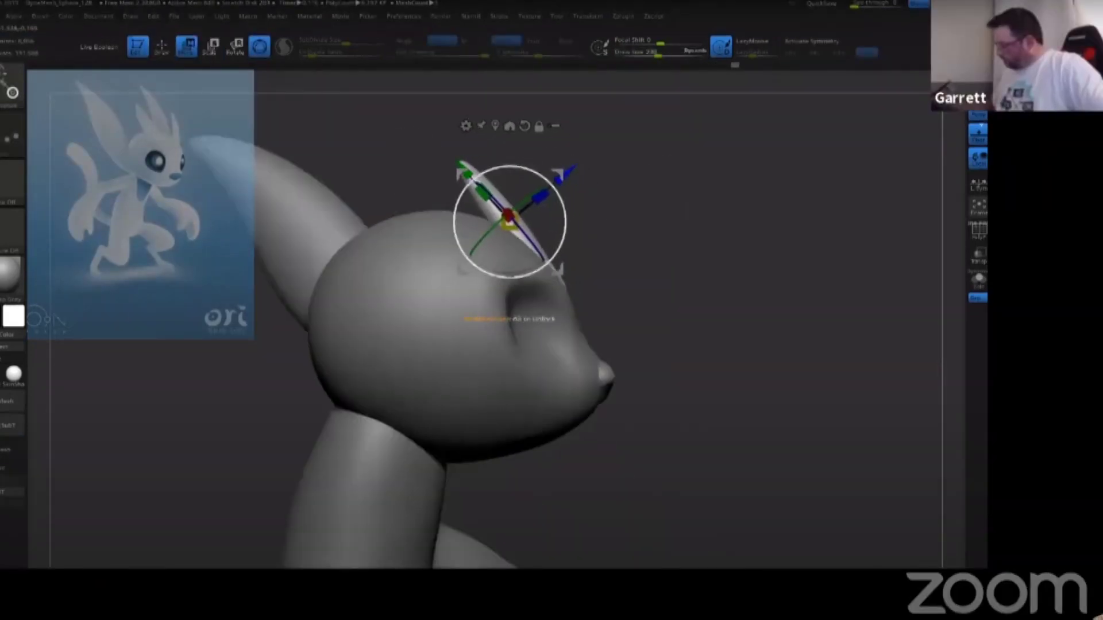
left_click_drag(884, 201, 744, 151)
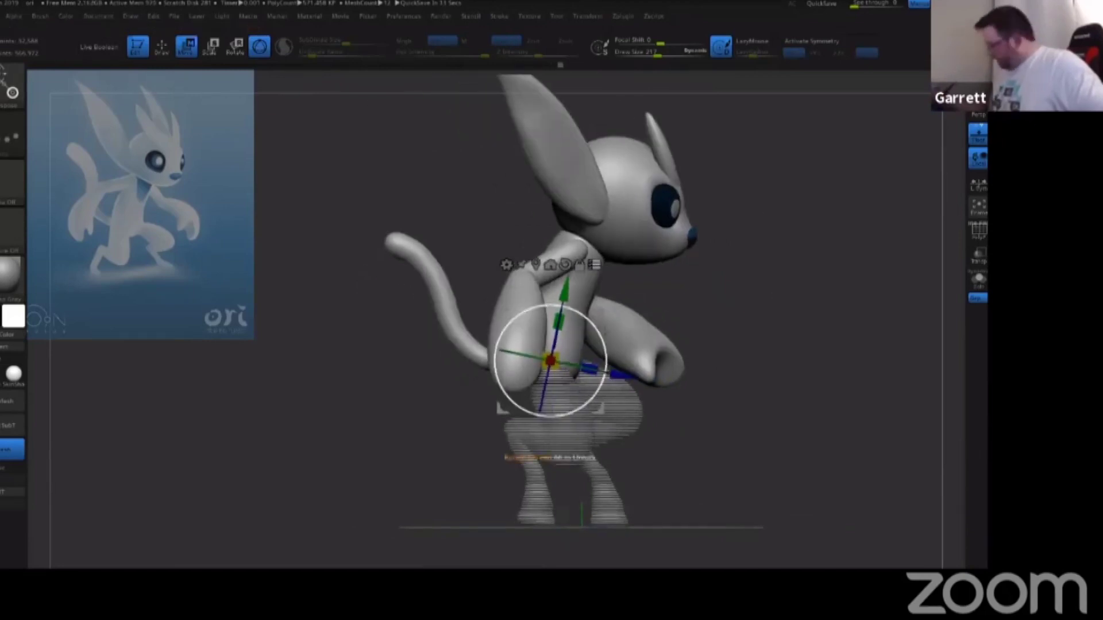
Place the transform pivot at the elbow of the figure's right arm and adjust the forearm's fit to the upper arm.
mouse_move(819, 196)
left_mouse_down()
mouse_move(778, 291)
mouse_move(822, 245)
mouse_move(788, 251)
left_mouse_up()
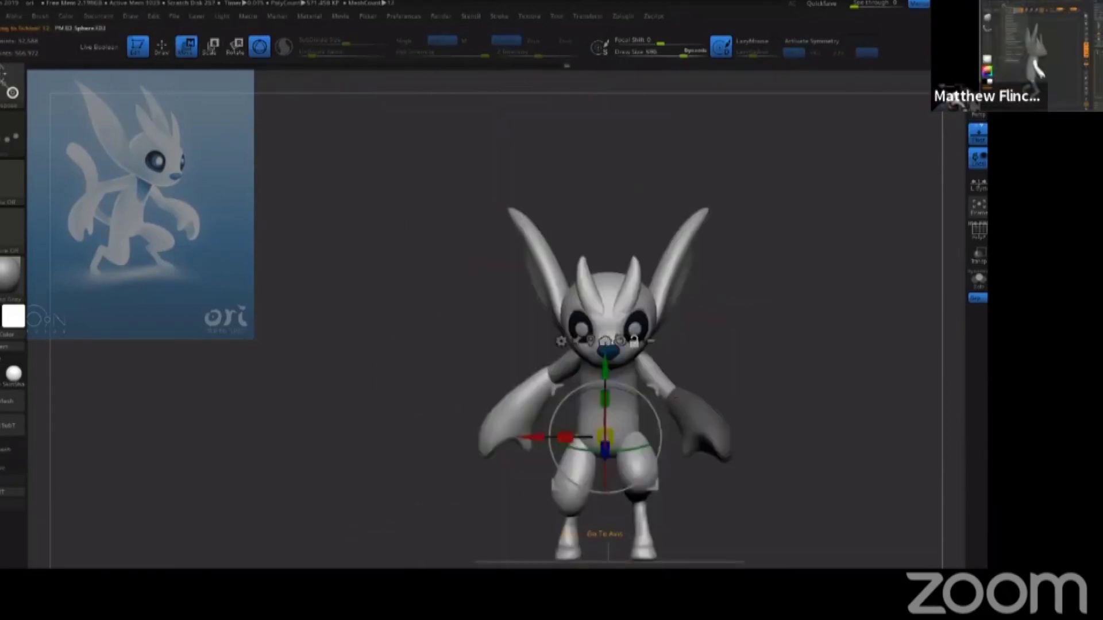
left_click_drag(605, 436, 544, 381)
right_click_drag(368, 287, 368, 413, "ctrl")
left_click_drag(367, 241, 362, 213)
left_click_drag(492, 335, 482, 312)
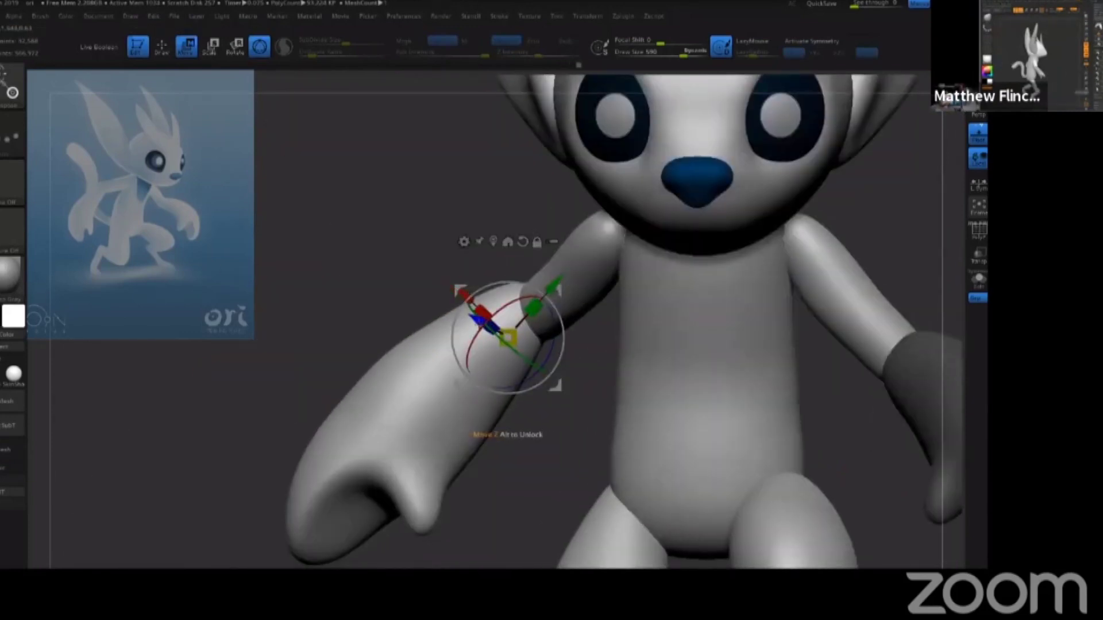
left_click_drag(367, 242, 367, 270)
right_click_drag(368, 414, 368, 288, "ctrl")
Smooth the seams of the fused body where the arms and legs meet the torso.
left_click_drag(775, 402, 812, 408)
left_click_drag(776, 241, 728, 239)
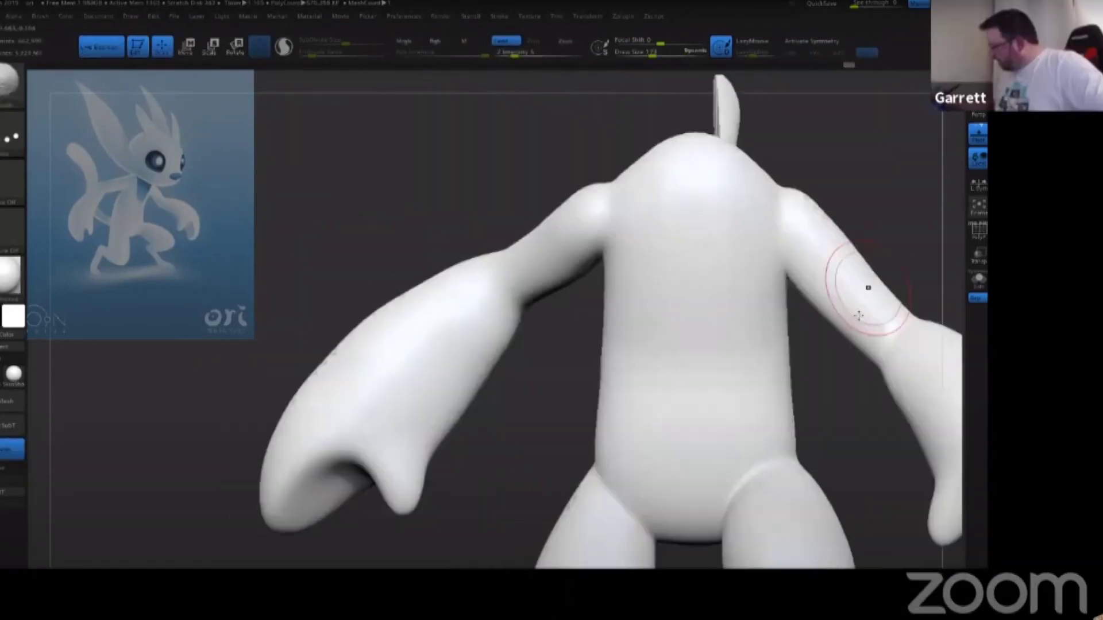
mouse_move(764, 402)
left_mouse_down()
mouse_move(810, 421)
mouse_move(884, 411)
left_mouse_up()
left_click_drag(456, 333, 476, 339, "shift")
mouse_move(727, 376)
left_mouse_down()
mouse_move(770, 387)
mouse_move(785, 426)
mouse_move(688, 360)
left_mouse_up()
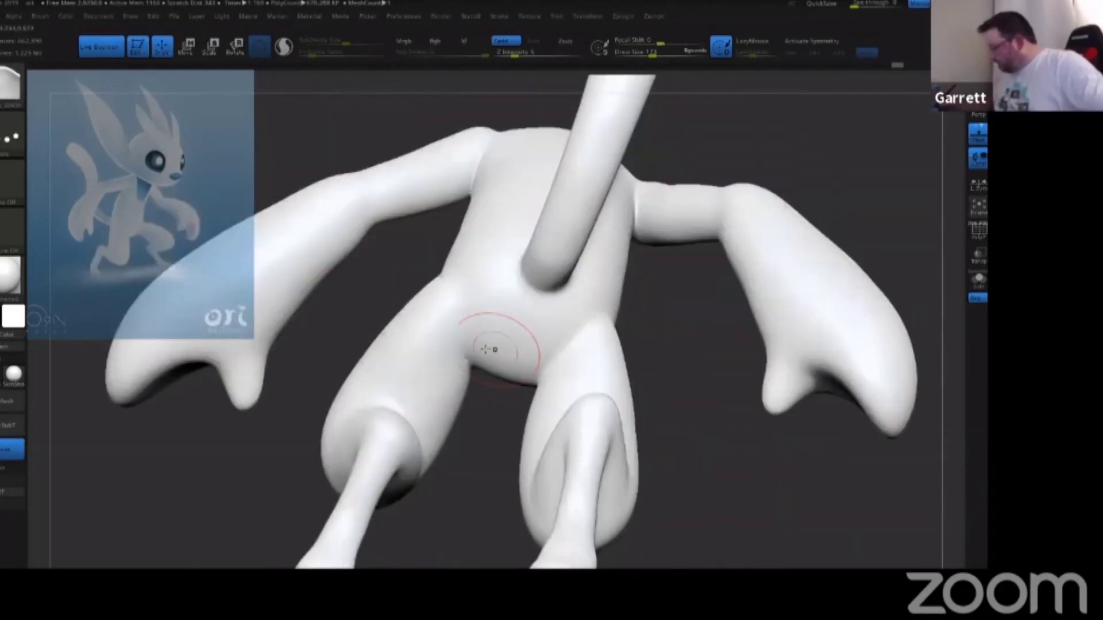
left_click_drag(680, 323, 795, 443)
right_click_drag(794, 443, 805, 448, "ctrl")
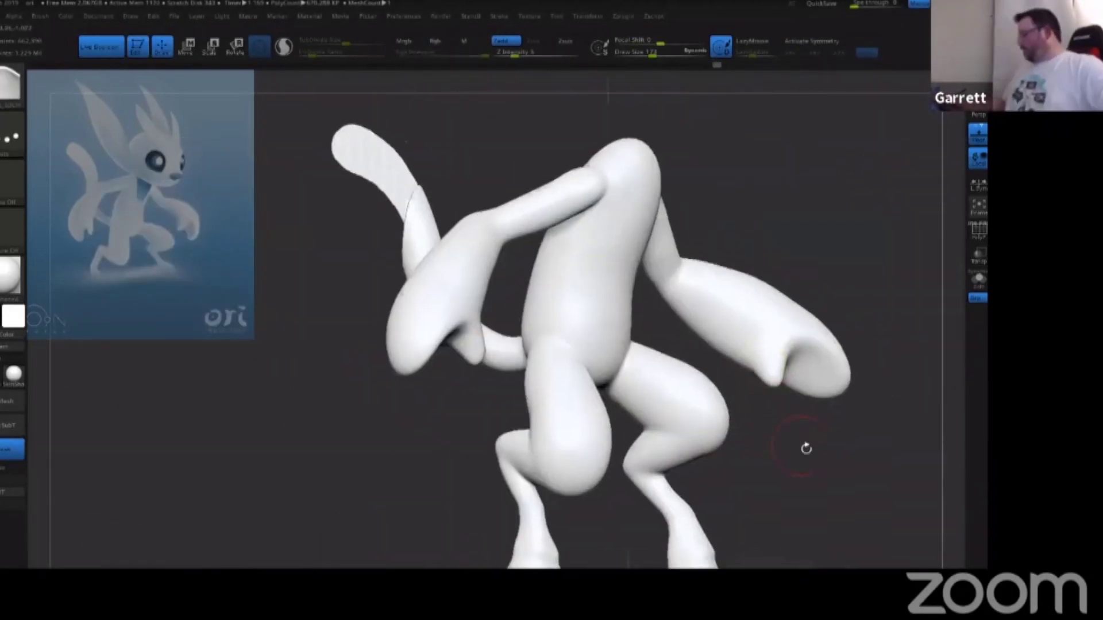
Undo the last edit to the fused body, redo it to compare, and undo it again.
left_click_drag(818, 477, 838, 461)
key("ctrl+z")
key("ctrl+shift+z")
key("ctrl+z")
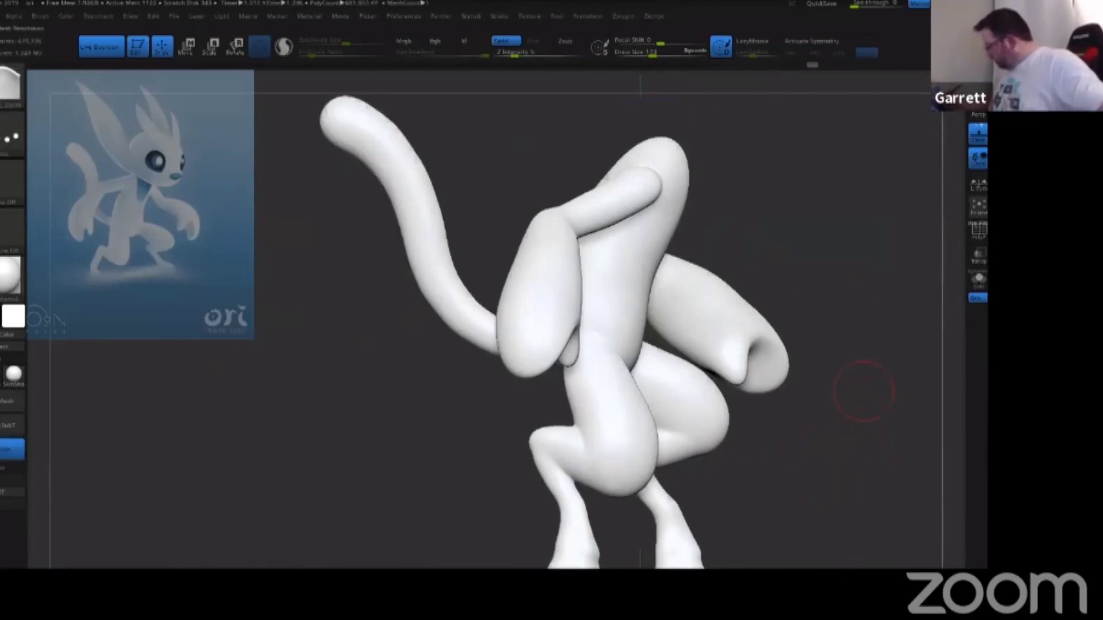
left_click_drag(863, 390, 916, 211, "shift")
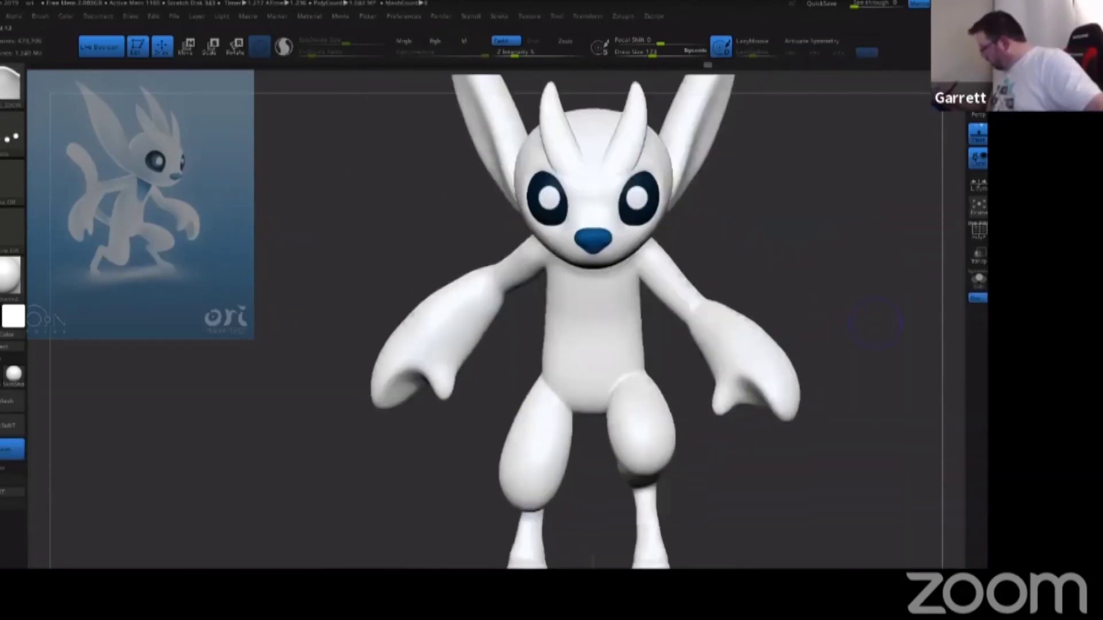